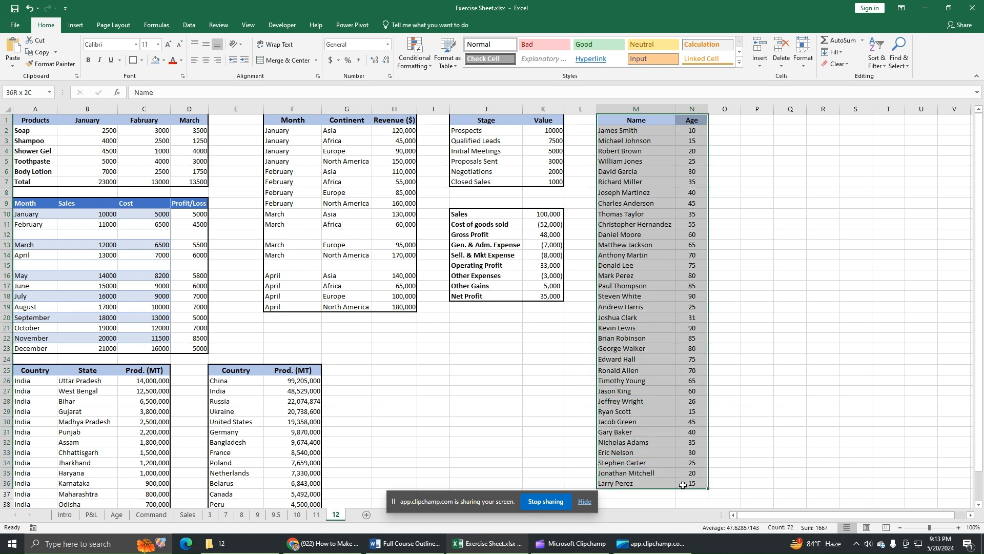
- Insert a histogram chart of the Age column with its header (N1:N36) and move it higher on the sheet
click(750, 231)
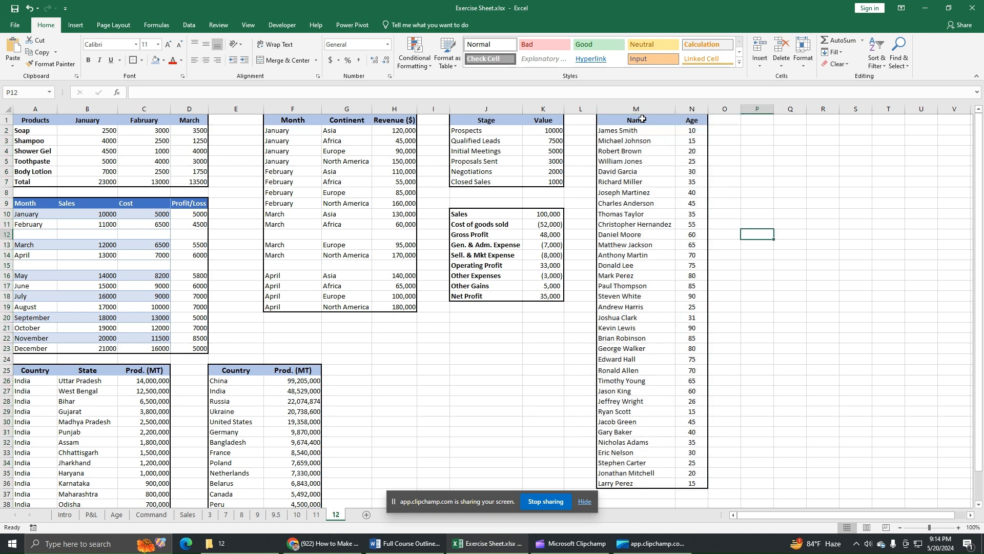
drag(689, 120, 696, 484)
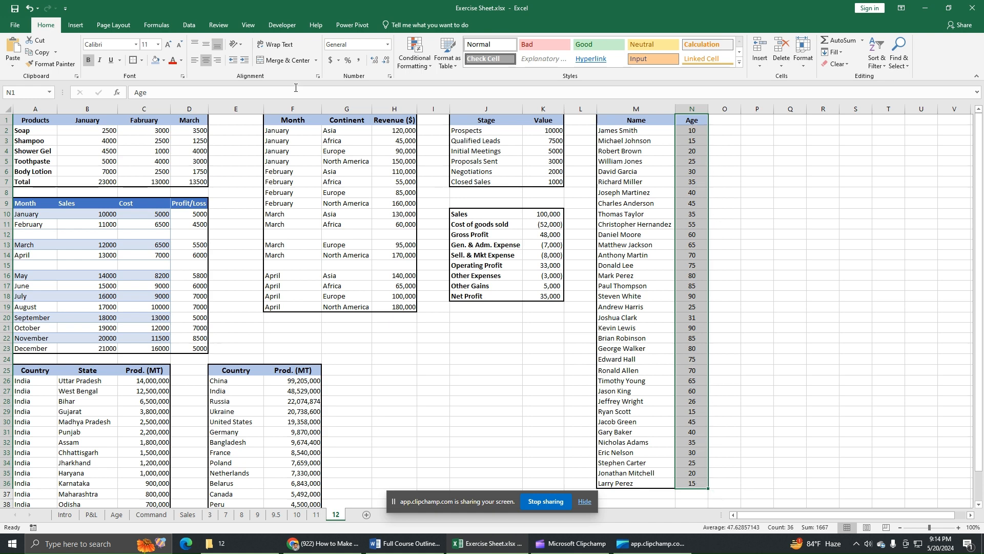
click(76, 26)
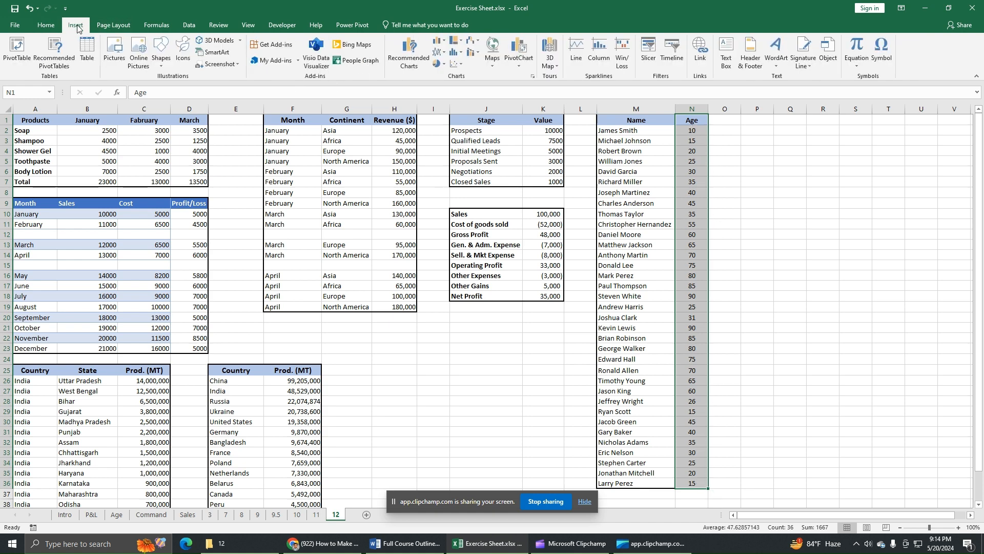
click(460, 54)
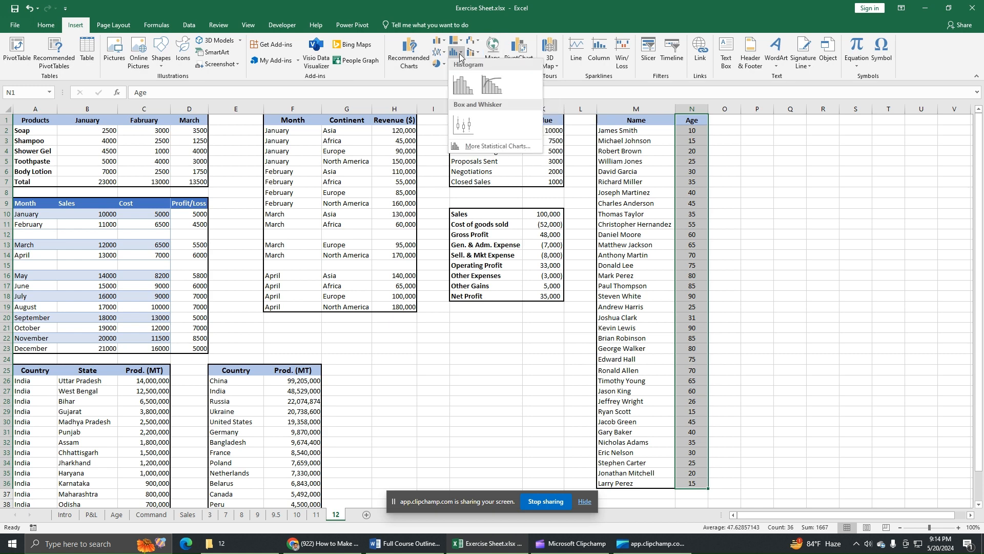
click(410, 58)
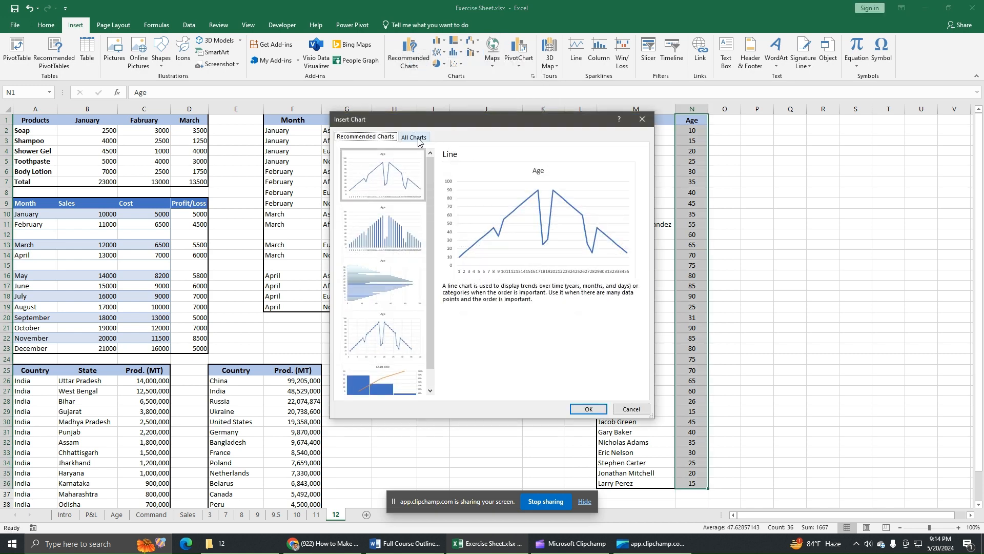
click(418, 139)
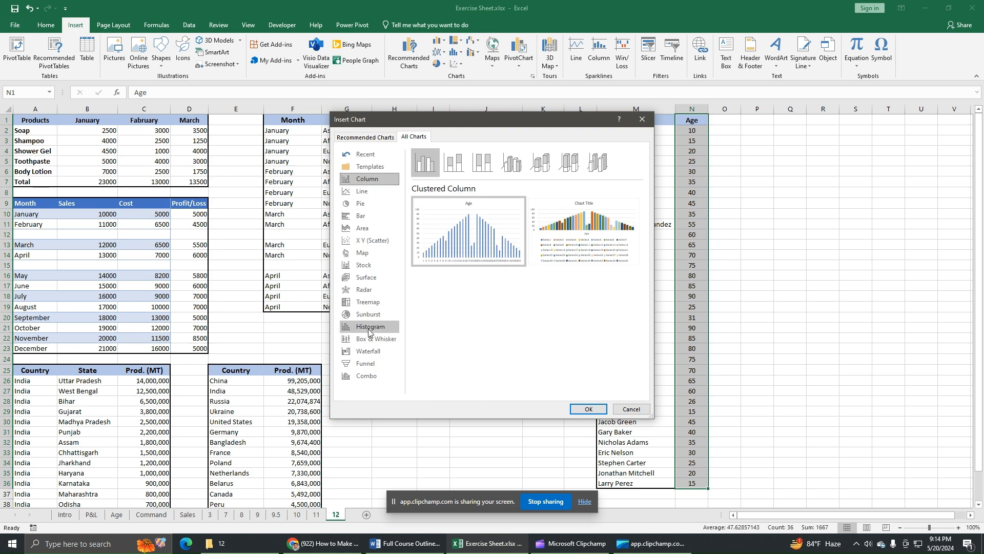
click(368, 329)
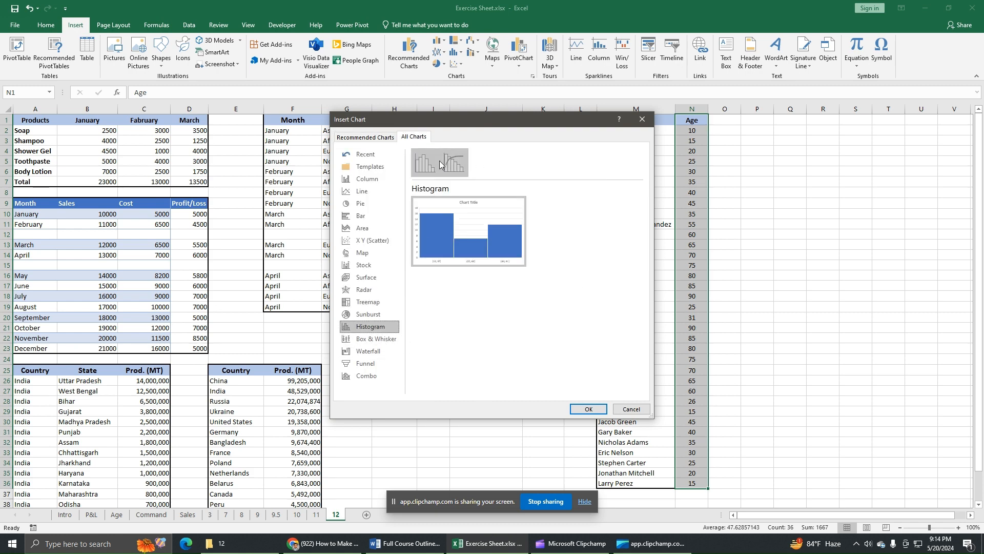
click(587, 408)
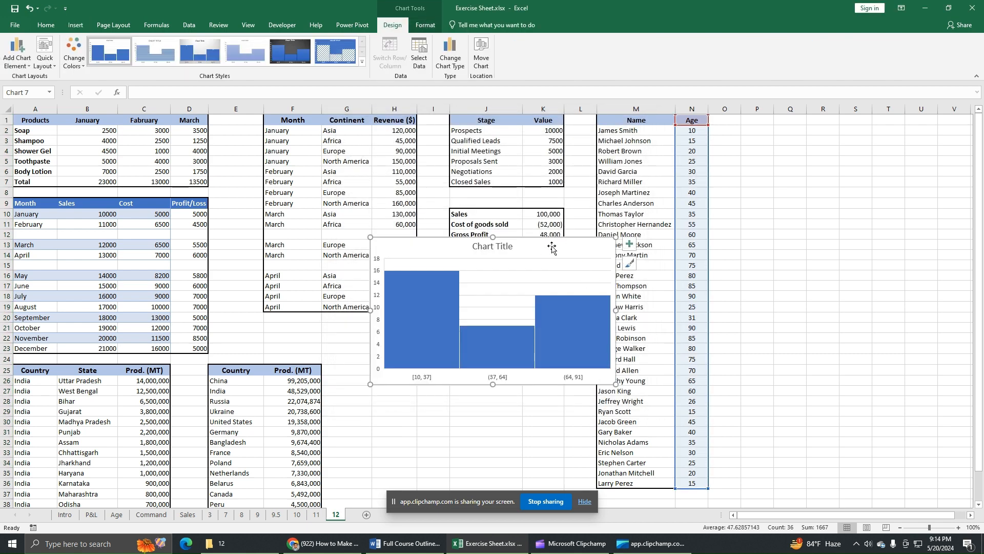
mouse_move(550, 243)
mouse_down()
mouse_move(487, 255)
mouse_move(499, 170)
mouse_move(507, 182)
mouse_up()
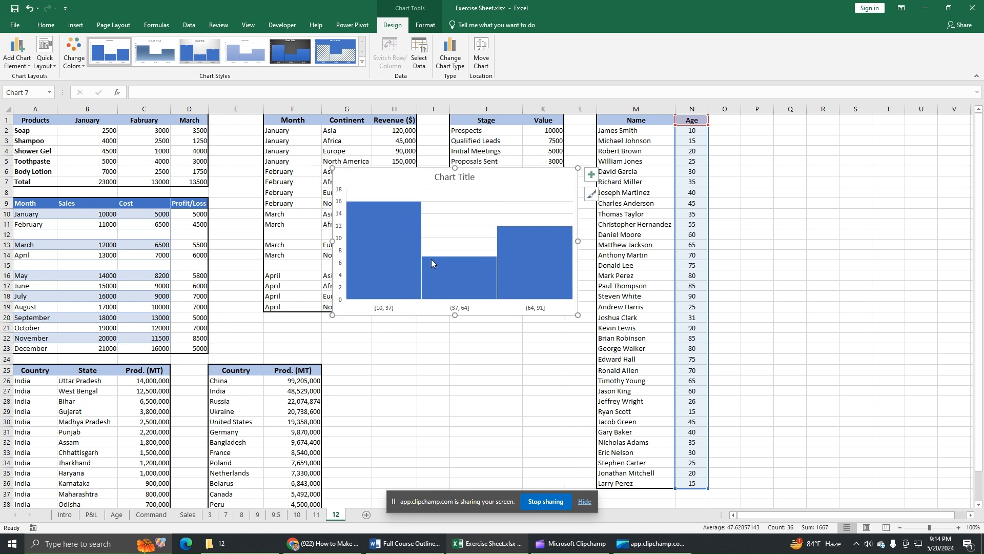
- Set the bin width of the Age histogram's horizontal axis to 13
mouse_move(528, 279)
mouse_move(385, 247)
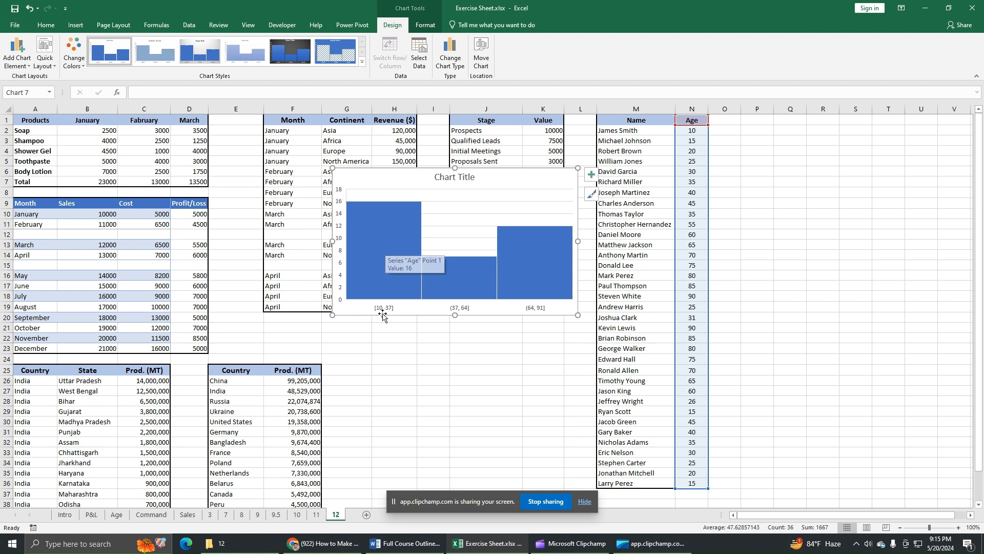
mouse_move(466, 289)
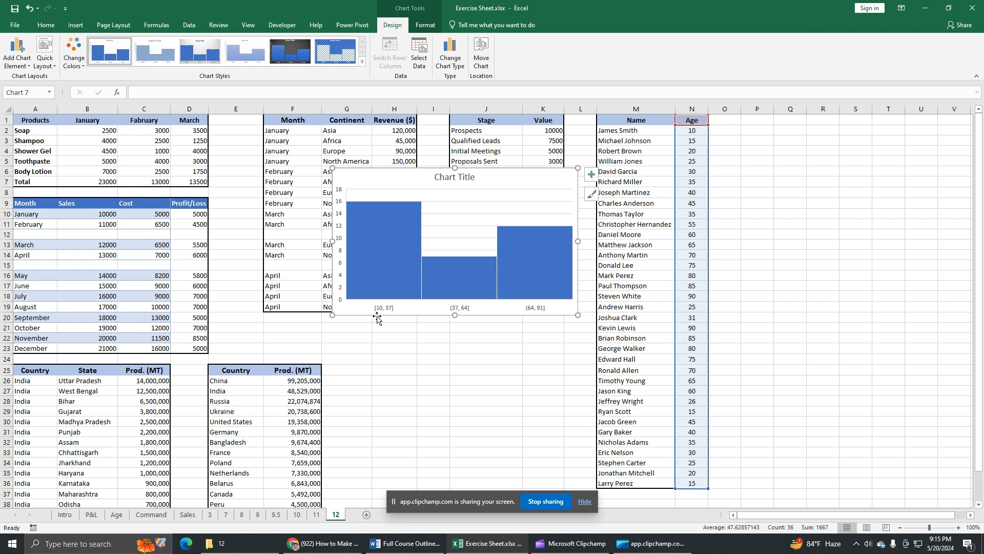
mouse_move(450, 267)
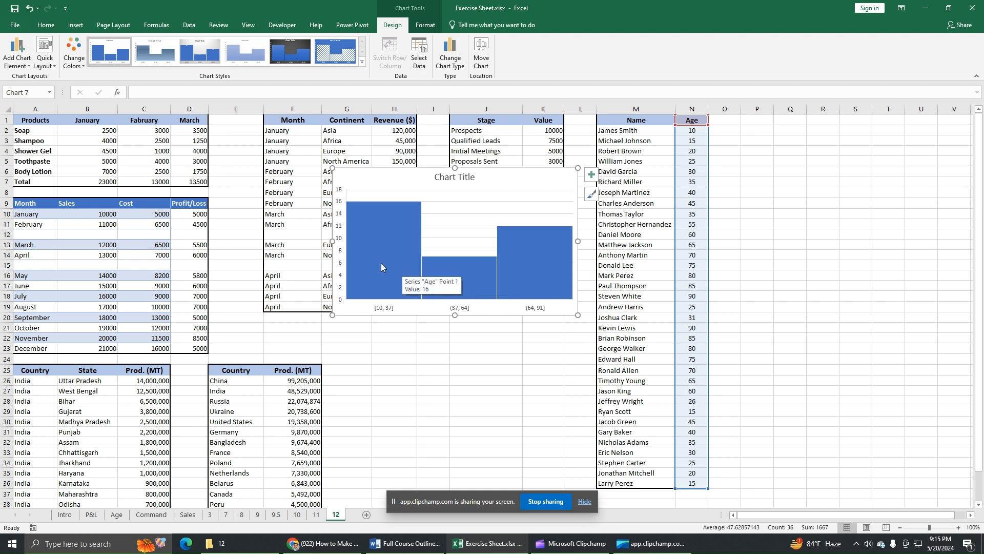
mouse_move(421, 297)
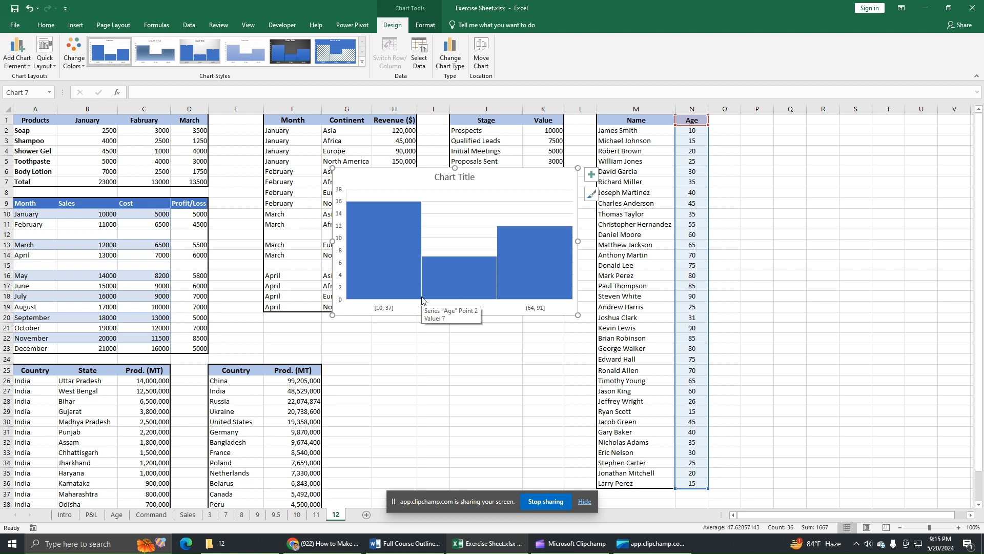
mouse_move(406, 279)
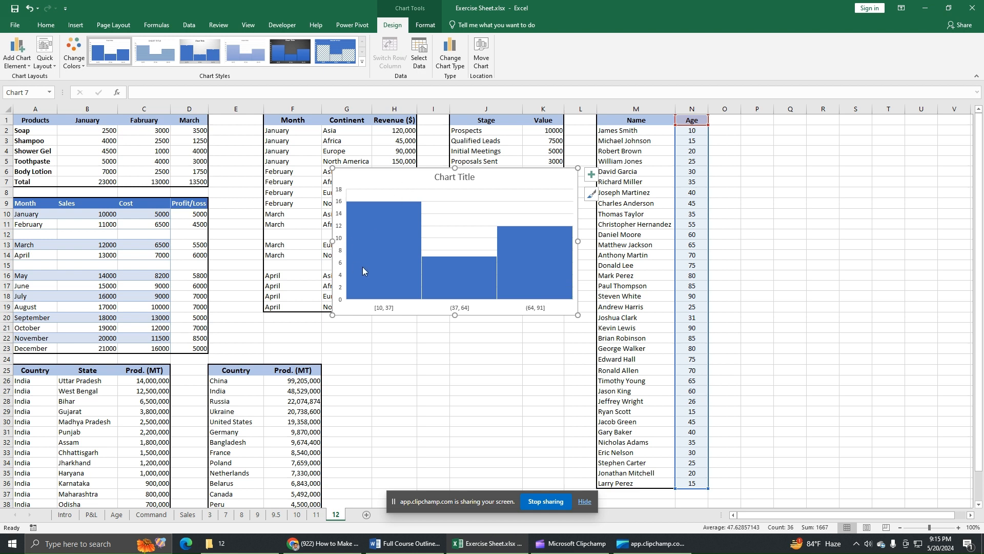
click(388, 310)
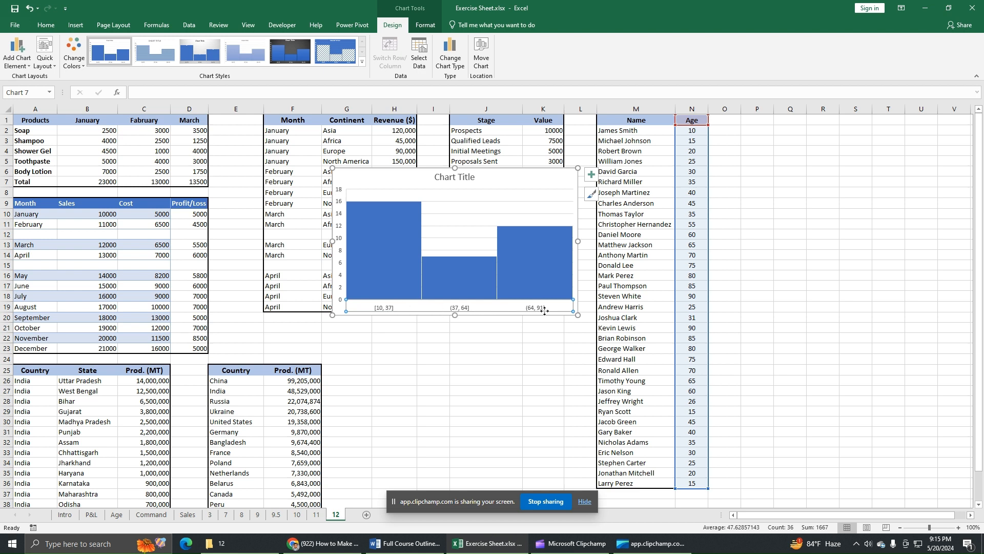
right_click(397, 310)
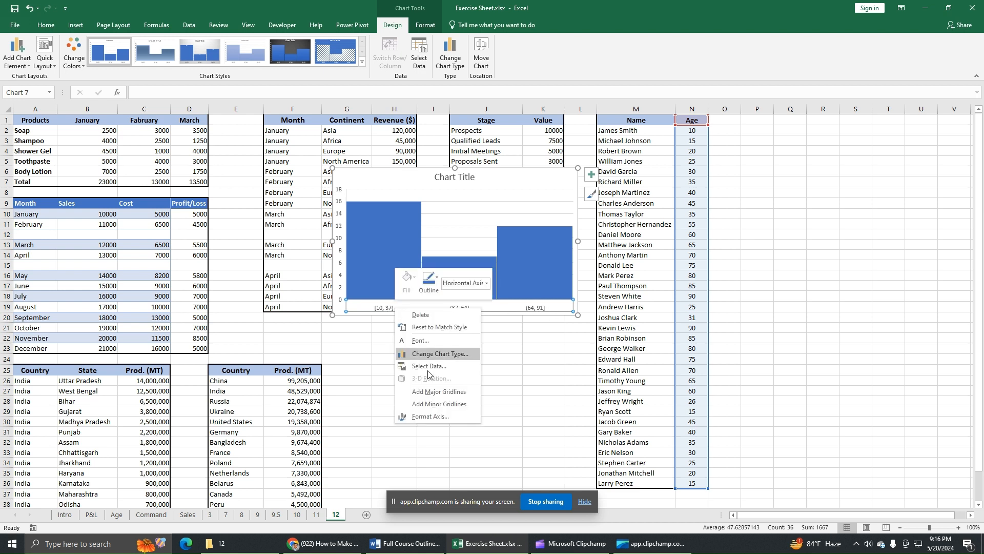
click(432, 415)
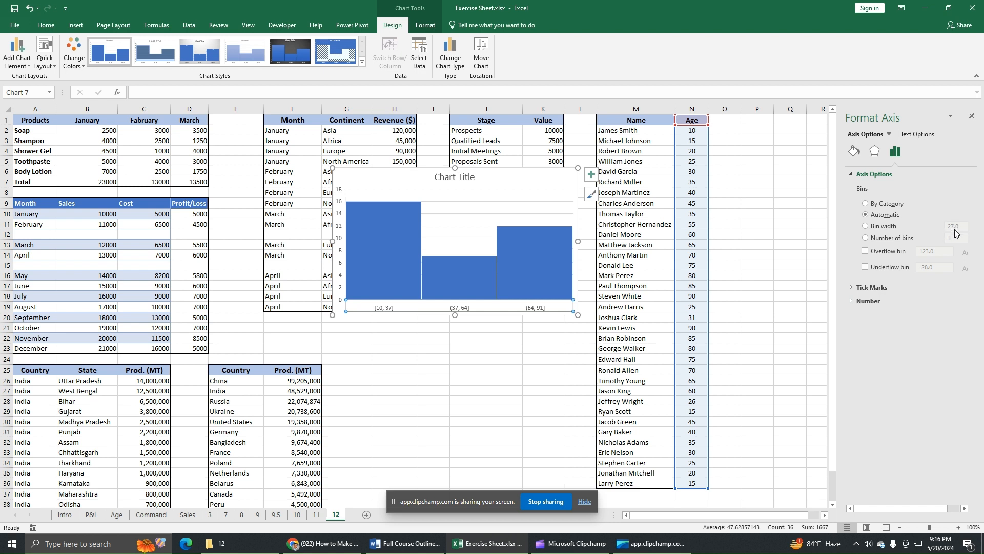
click(865, 227)
double_click(963, 226)
click(972, 117)
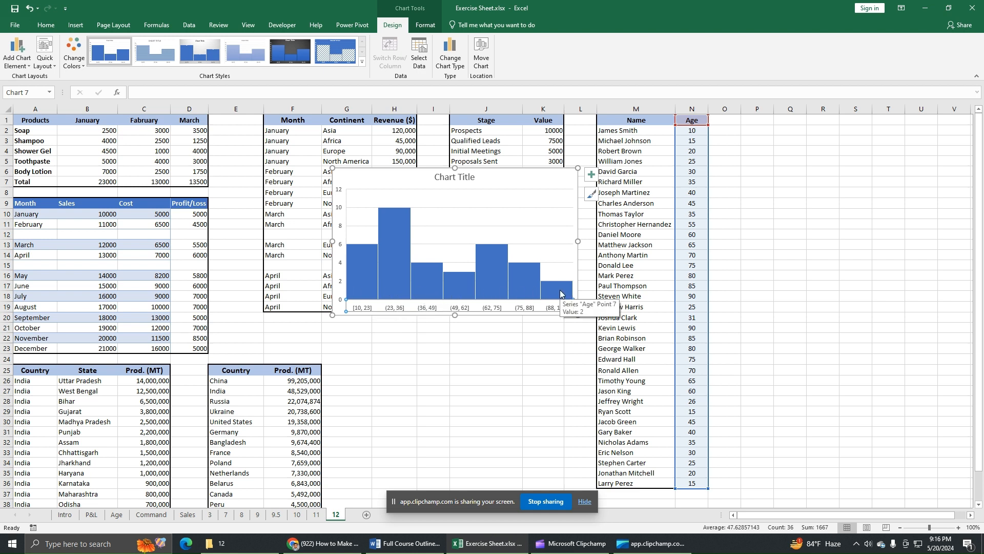
- Switch the histogram's horizontal axis to a fixed number of bins, with 7 bins
right_click(491, 309)
click(520, 419)
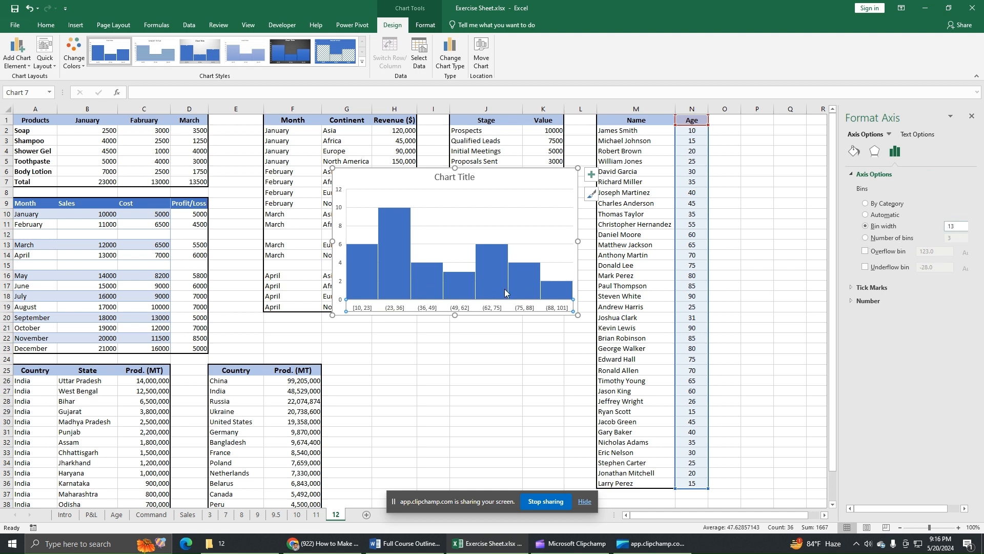
click(865, 238)
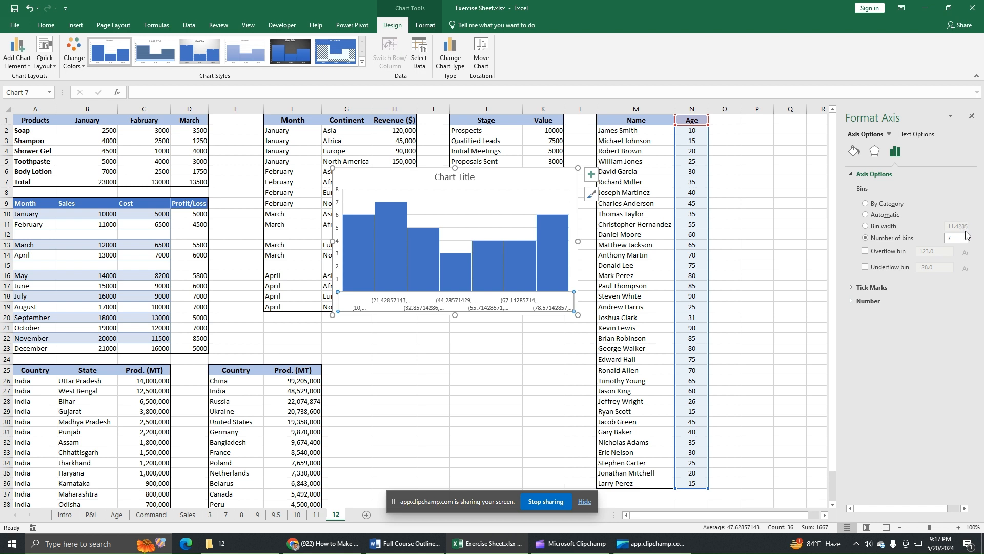
- Return the horizontal axis to bin-width grouping with a width of 13
click(868, 228)
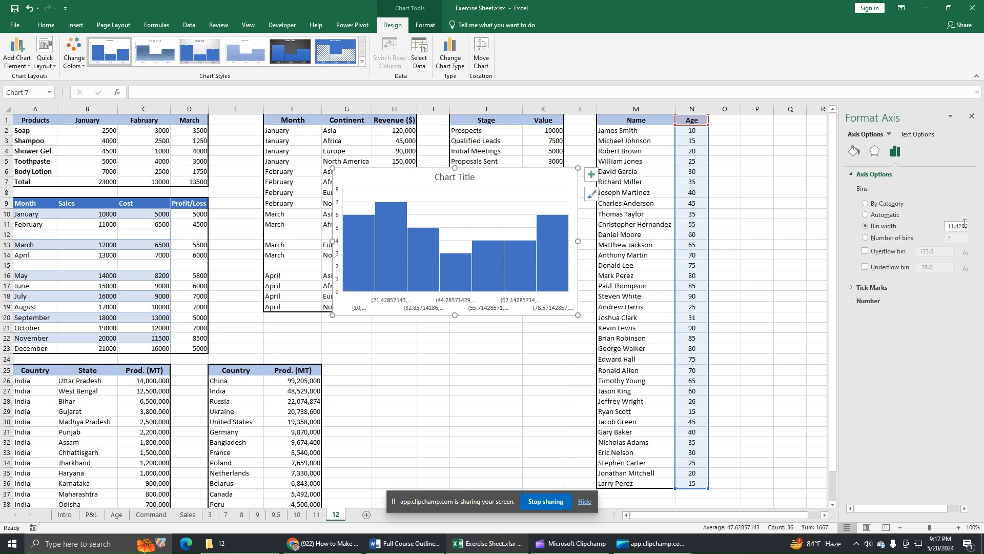
drag(965, 223, 930, 227)
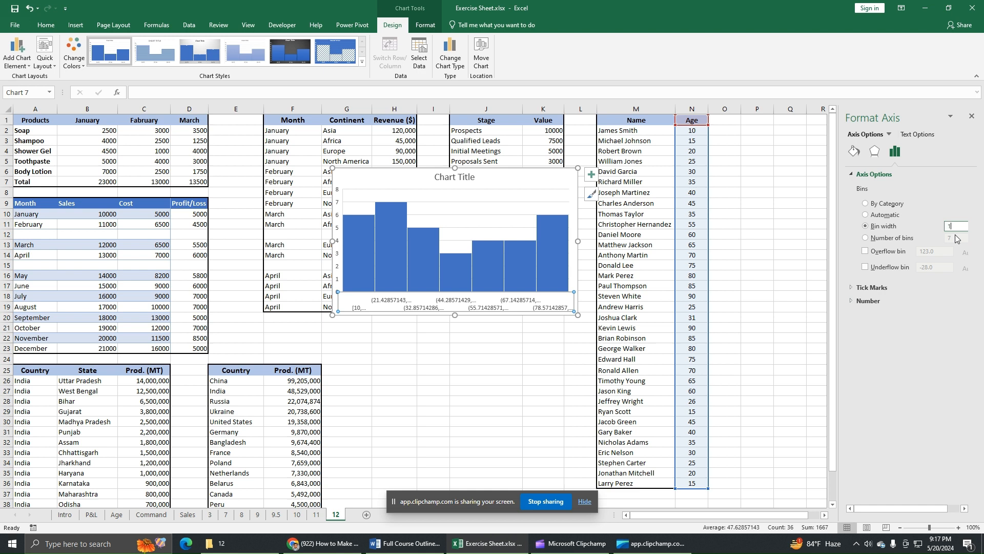
click(971, 116)
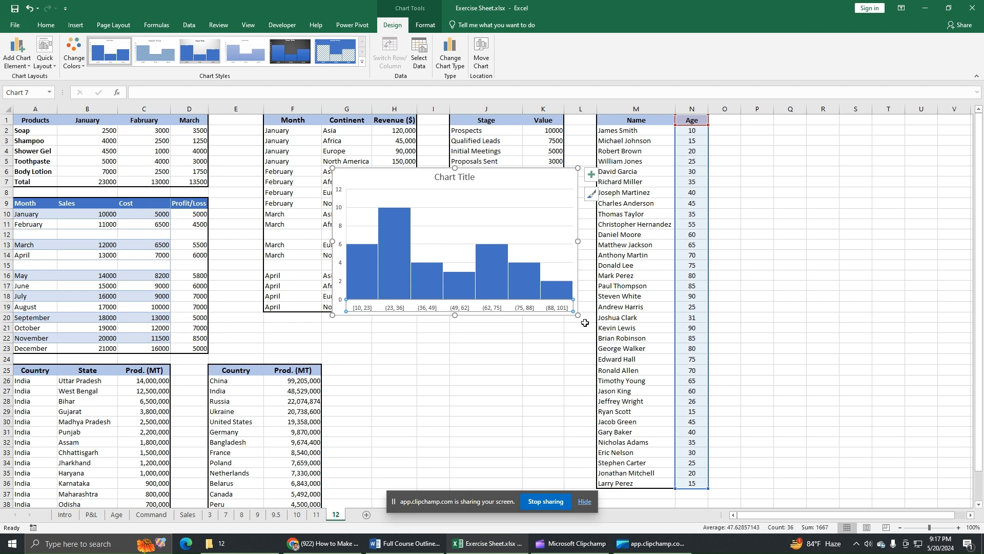
- Add data labels to the histogram's bars at the Outside End position
mouse_move(521, 299)
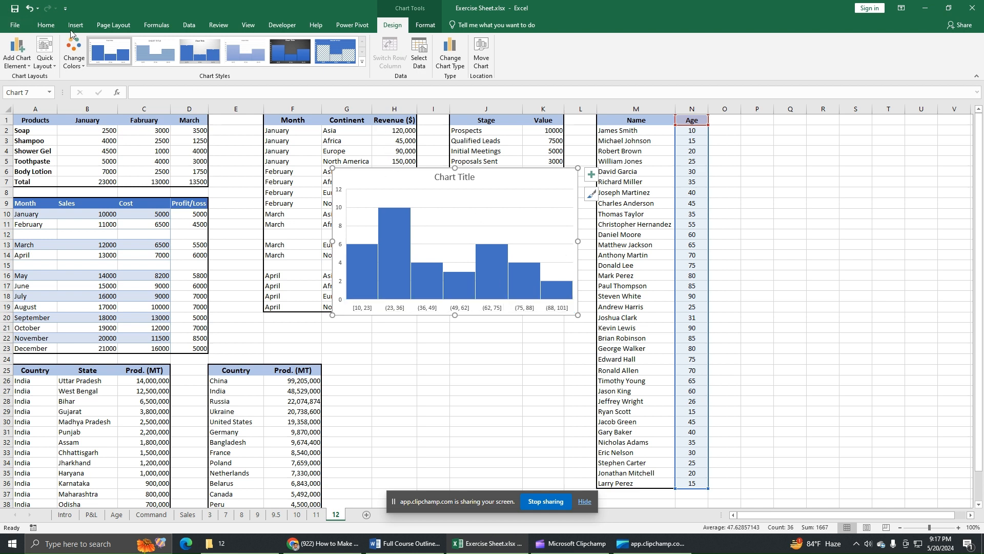
click(21, 68)
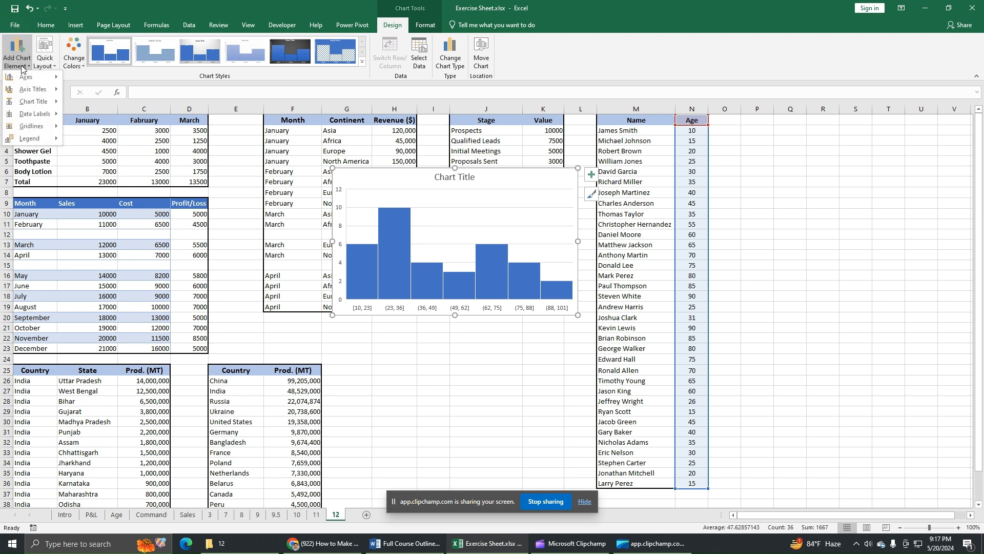
mouse_move(28, 113)
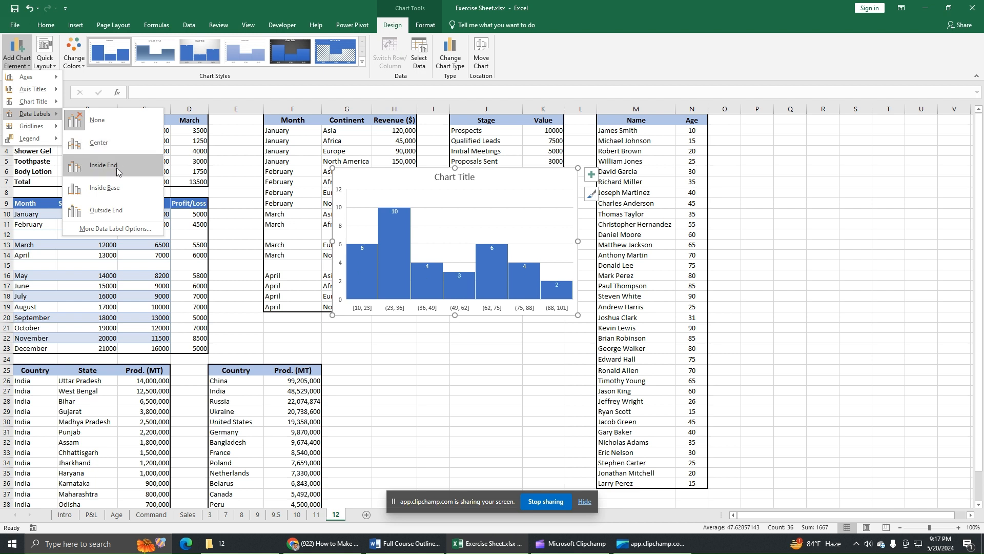
click(119, 218)
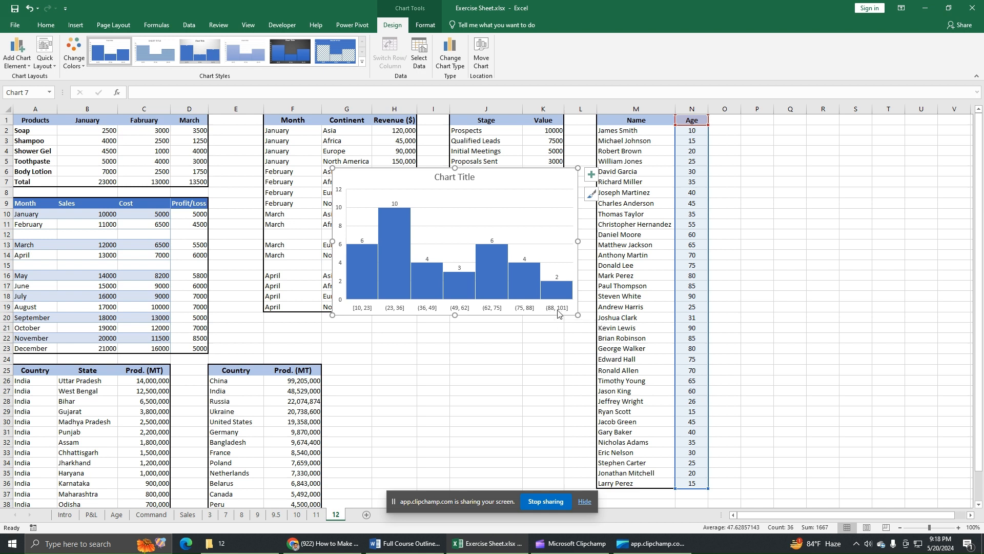
mouse_move(559, 283)
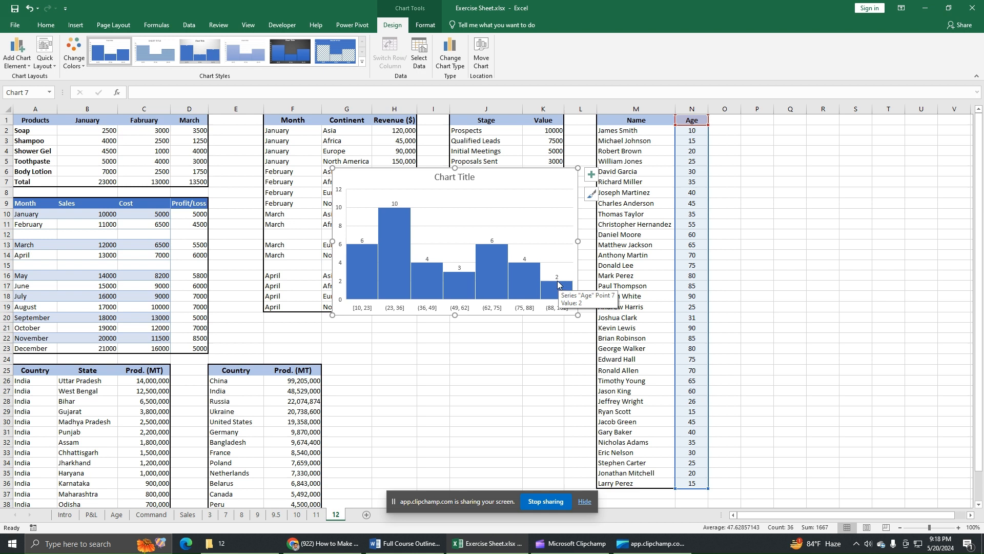
mouse_move(475, 278)
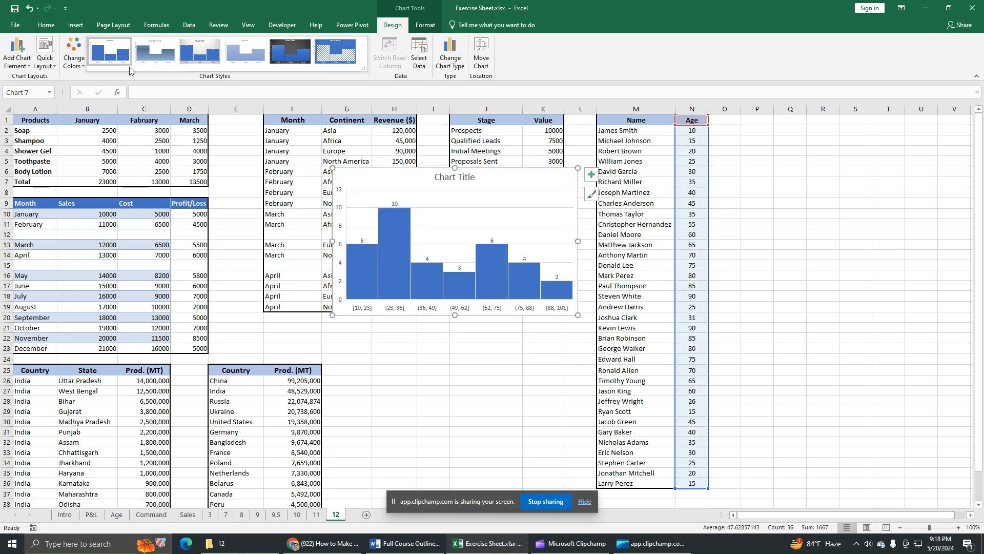
click(75, 61)
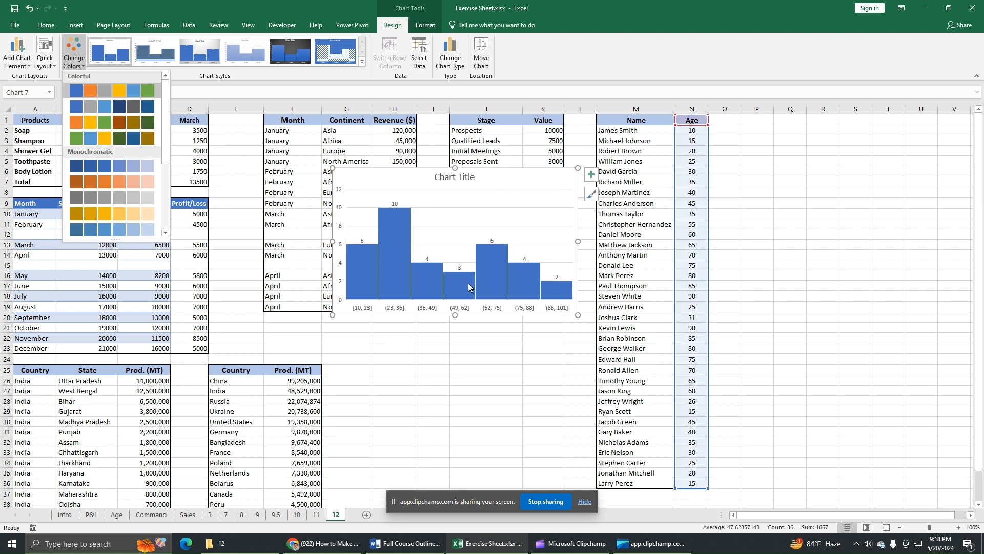
click(433, 282)
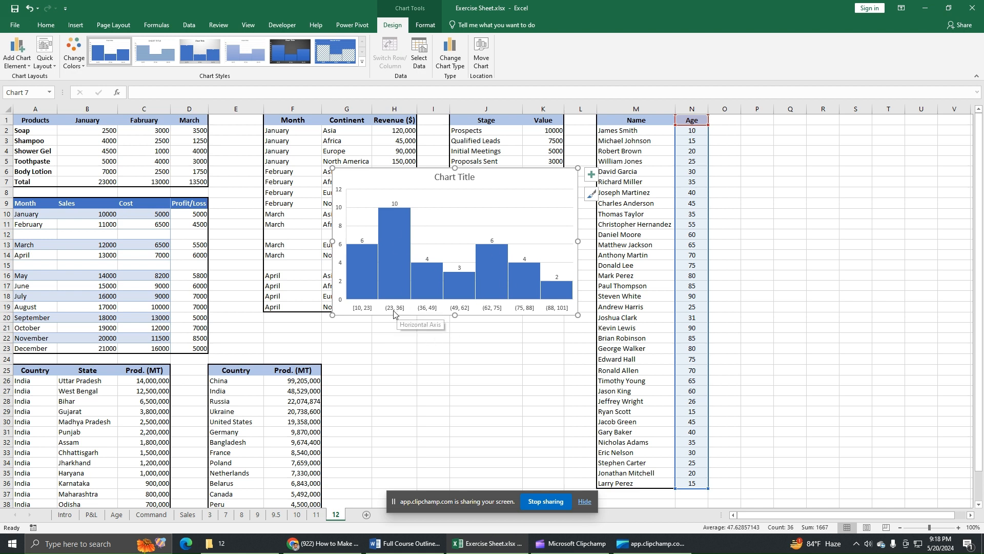
- Fill only the (23, 36] bar of the Age histogram with the standard Orange color
mouse_move(396, 291)
mouse_move(396, 265)
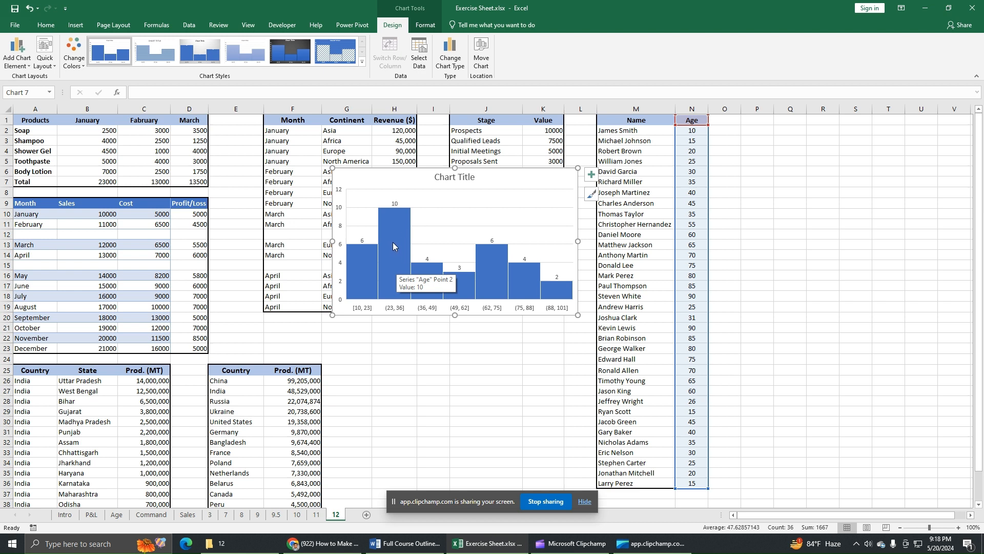
click(392, 241)
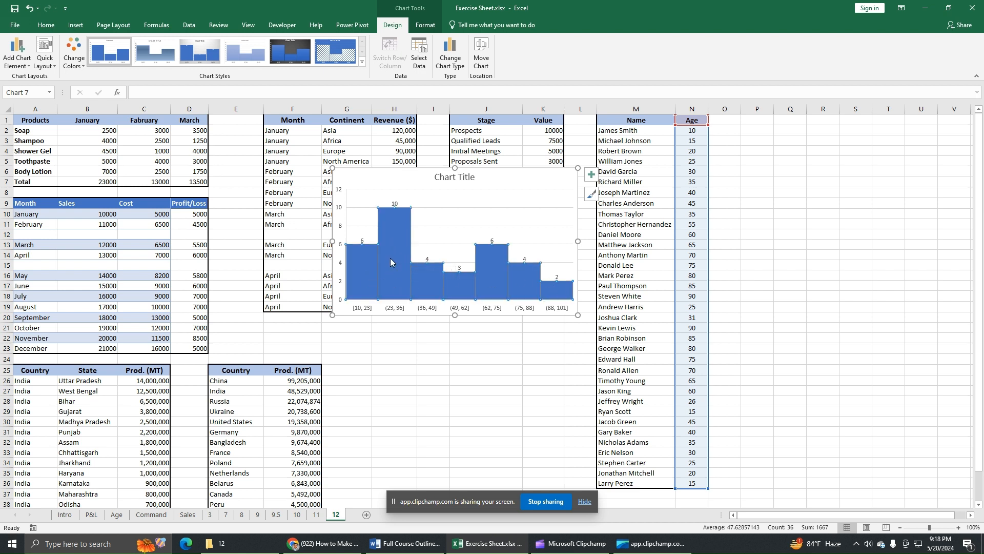
click(392, 238)
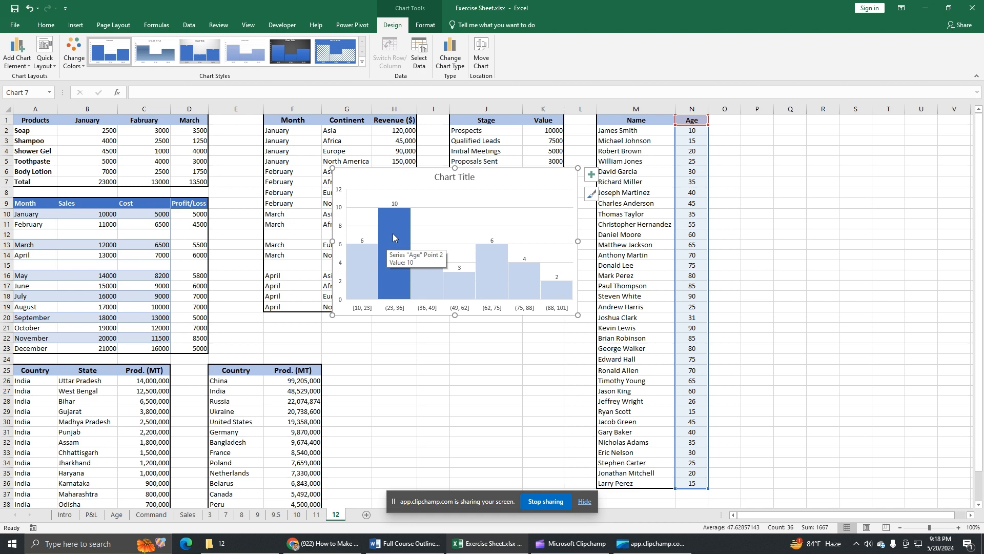
click(74, 57)
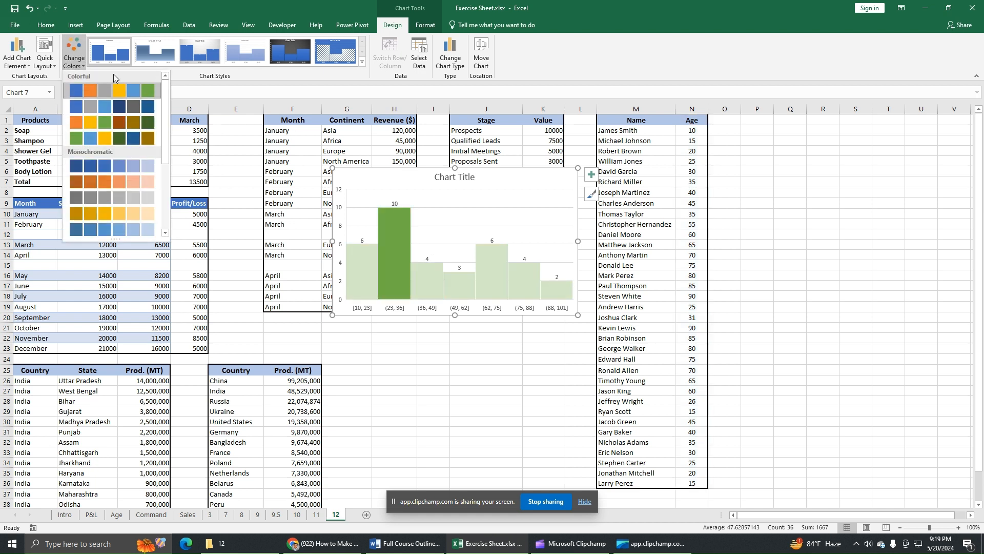
click(47, 27)
click(47, 27)
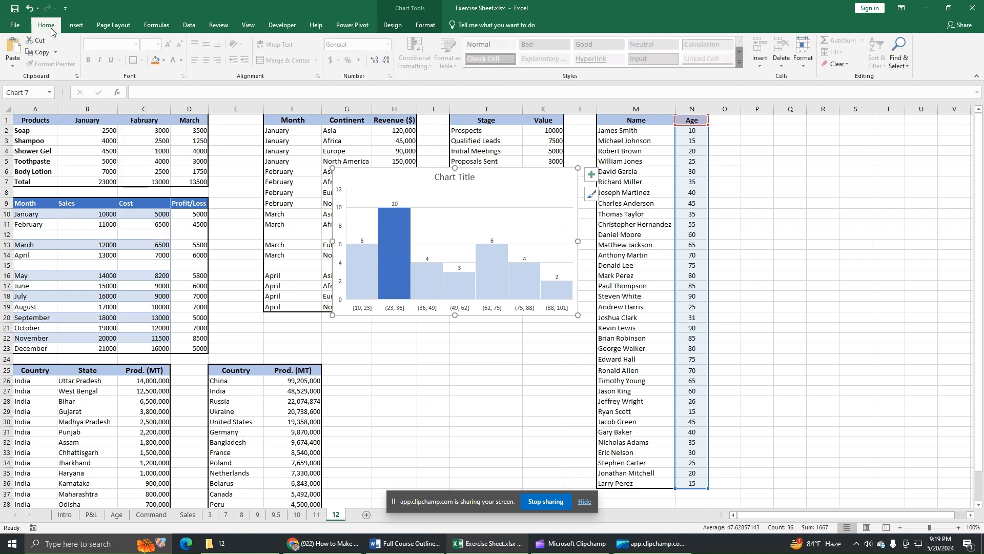
click(163, 60)
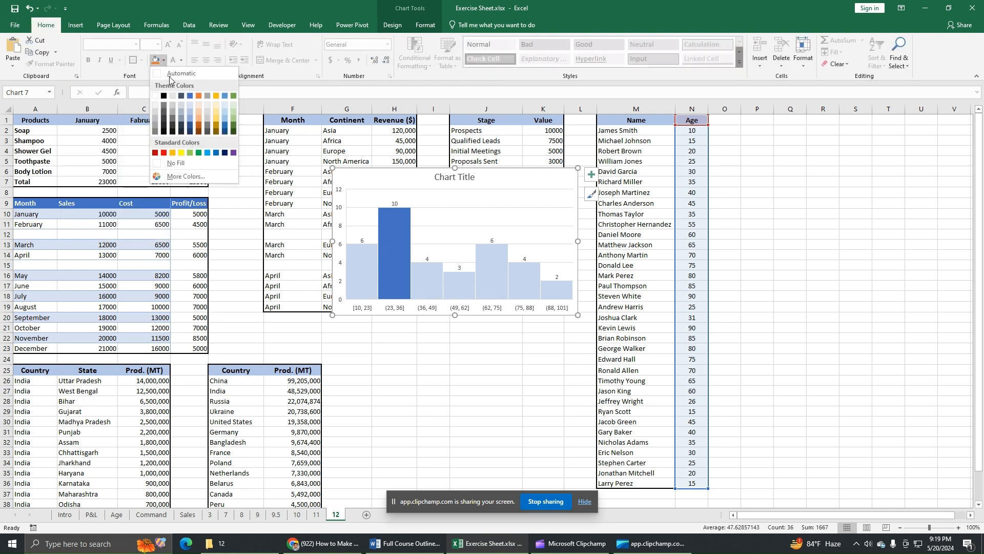
click(172, 152)
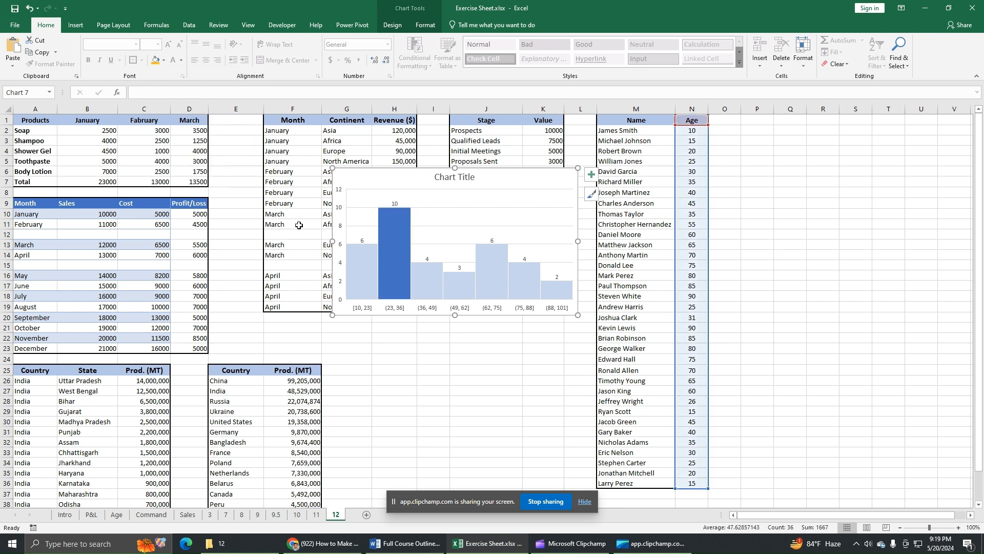
- Make the data label above the (23, 36] bar bold and increase its font size by two steps
click(397, 203)
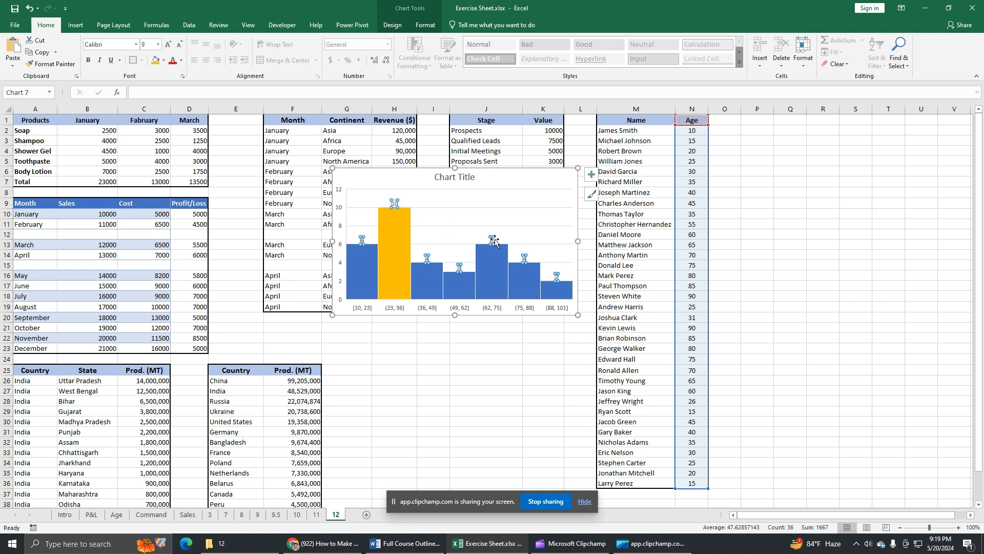
click(396, 204)
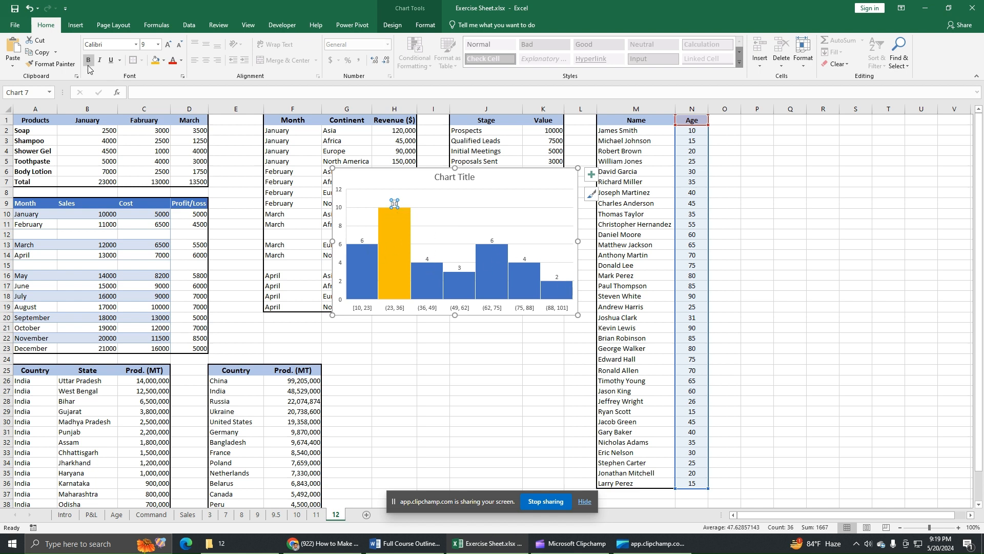
click(168, 45)
click(168, 45)
click(441, 290)
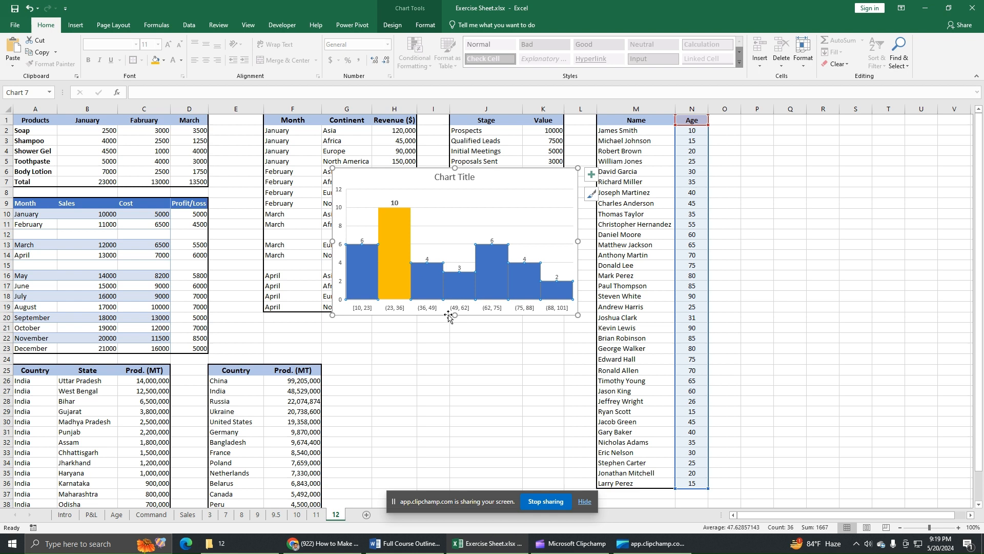
- Add axis titles to the histogram, naming the horizontal axis "Age range" and the vertical axis "No of People"
click(415, 184)
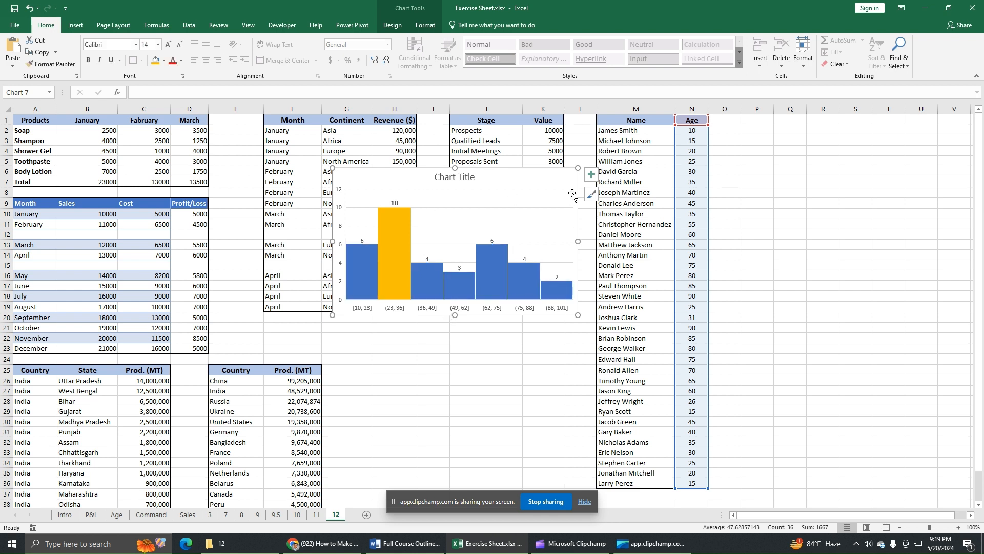
click(592, 175)
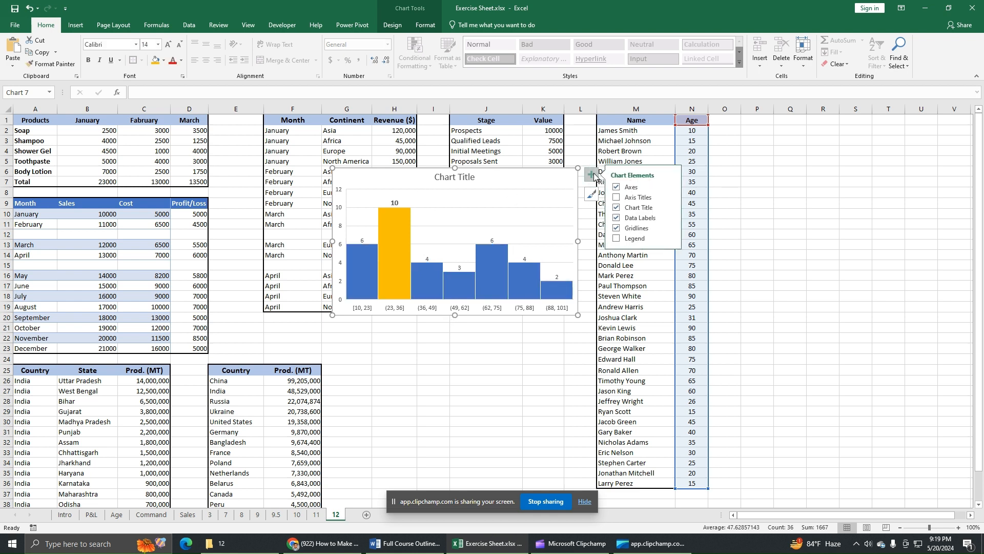
click(615, 198)
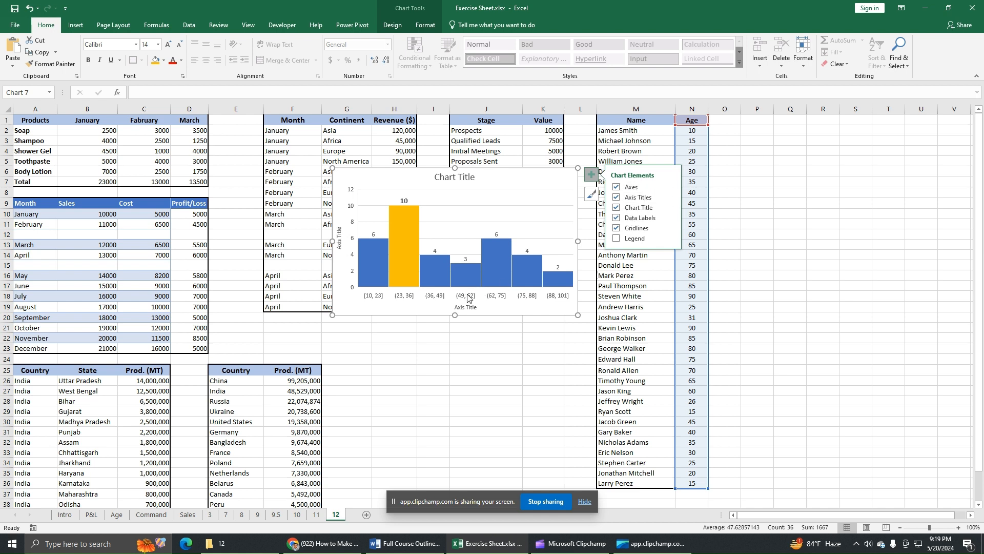
click(477, 310)
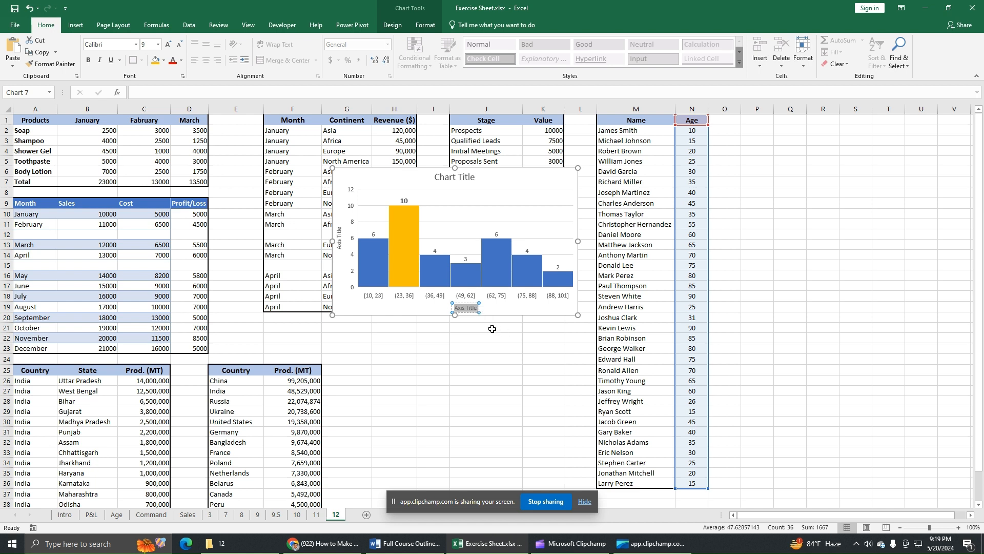
text(Age range)
click(340, 236)
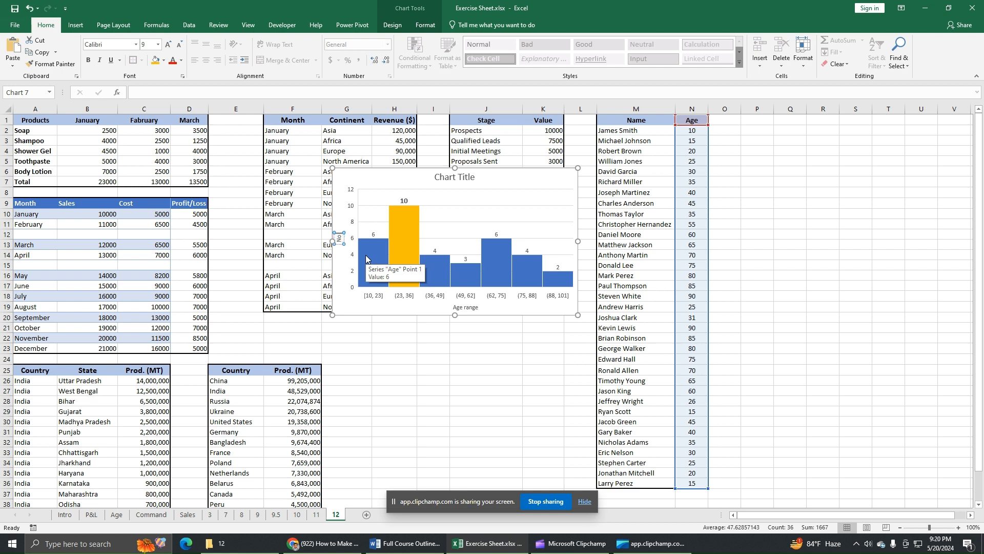
text(No of People)
- Replace the placeholder chart title with "Age distribution"
click(457, 177)
drag(436, 177, 485, 178)
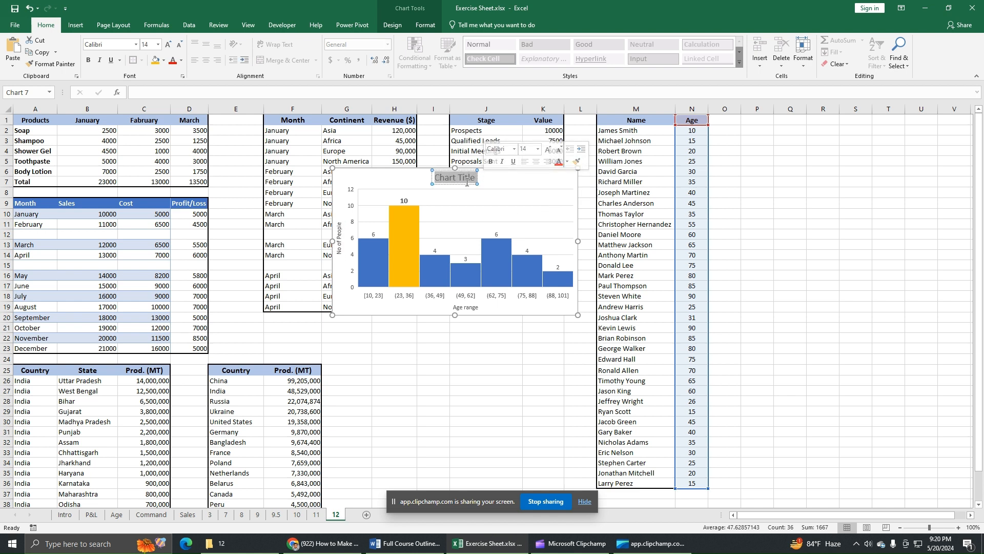
text(Age)
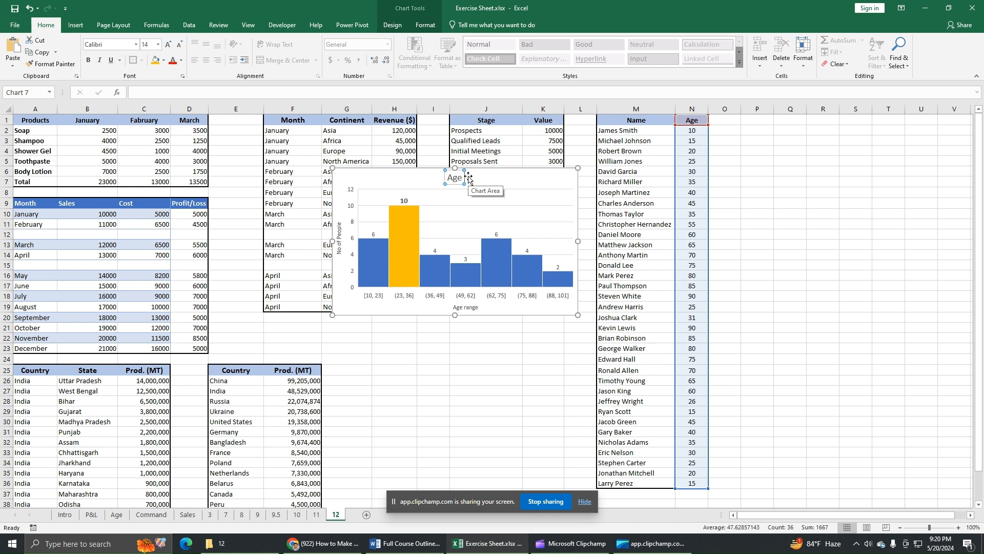
text( distribution)
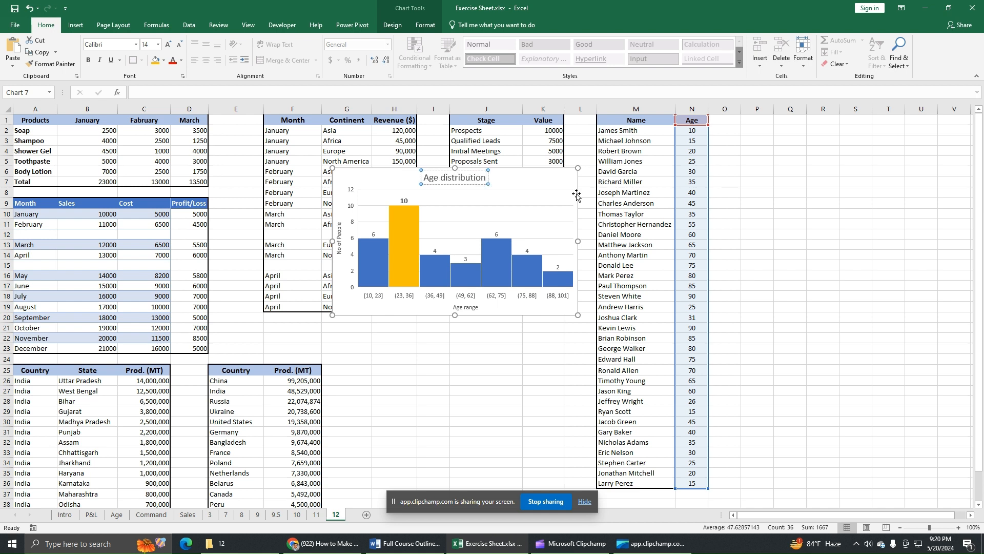
- Try a legend on the histogram and remove it again
click(558, 182)
click(591, 176)
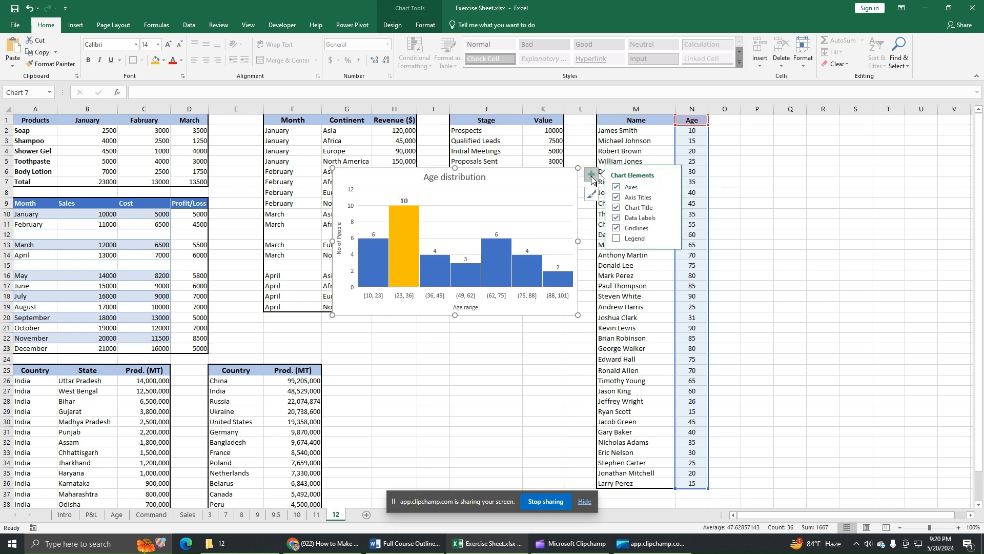
click(617, 238)
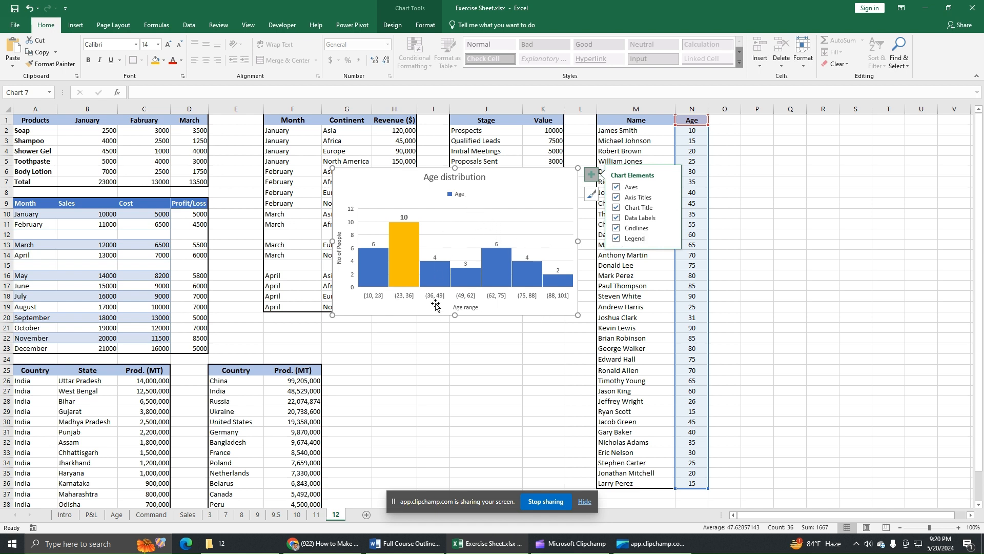
click(617, 238)
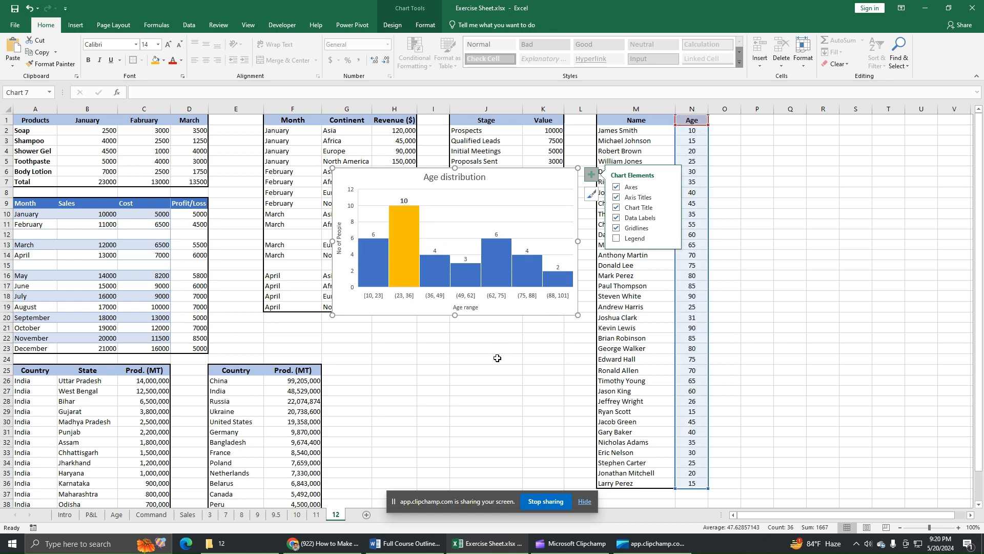
- Preview the available chart styles and color palettes for the histogram without applying any
click(592, 193)
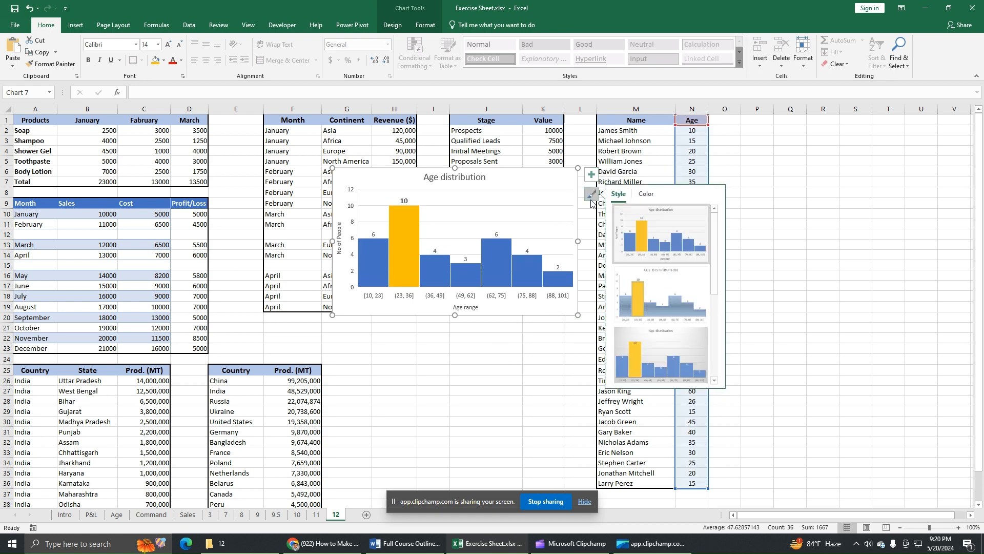
click(646, 194)
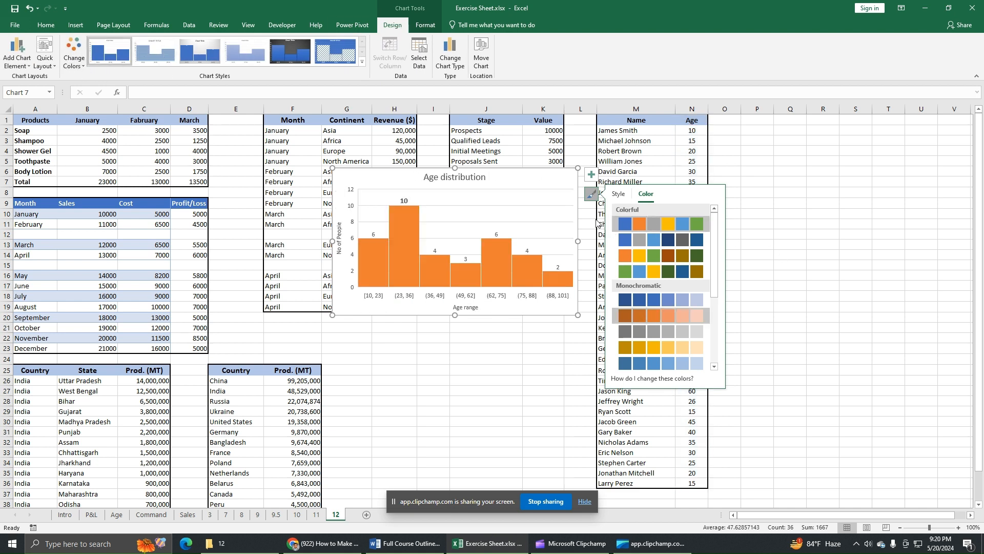
click(561, 397)
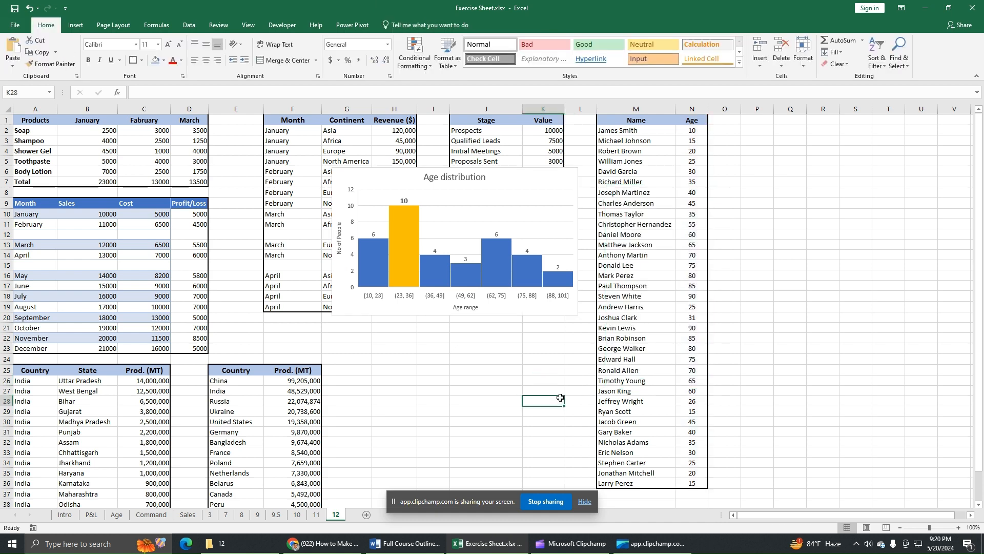
- Change the age in cell N6 of the histogram's source data to 10 and check the (23, 36] bar
click(524, 178)
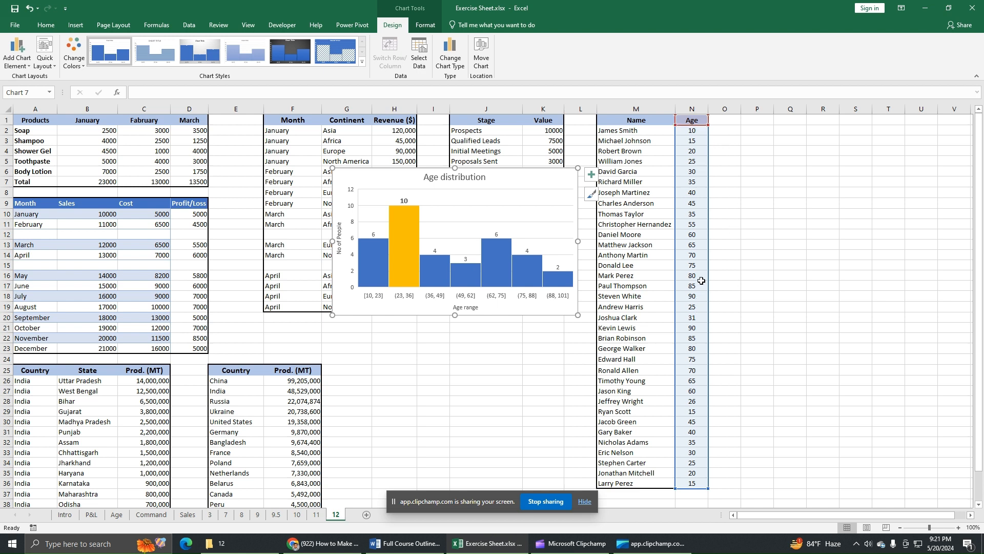
click(699, 175)
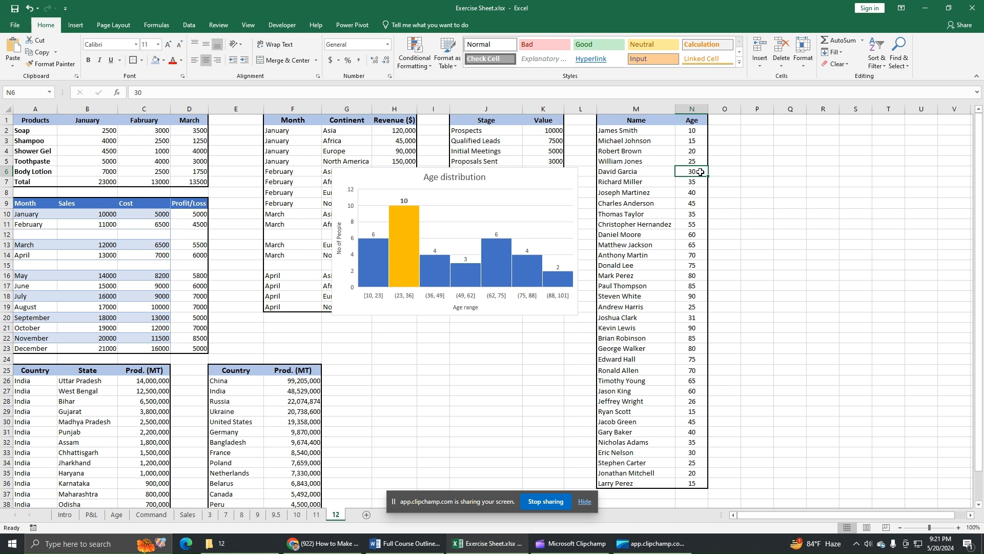
text(10)
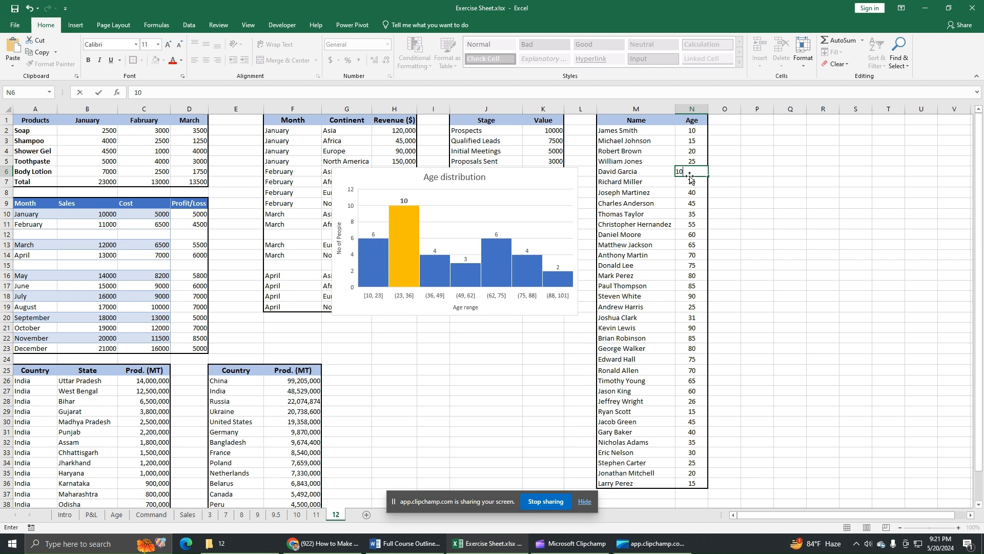
key(Return)
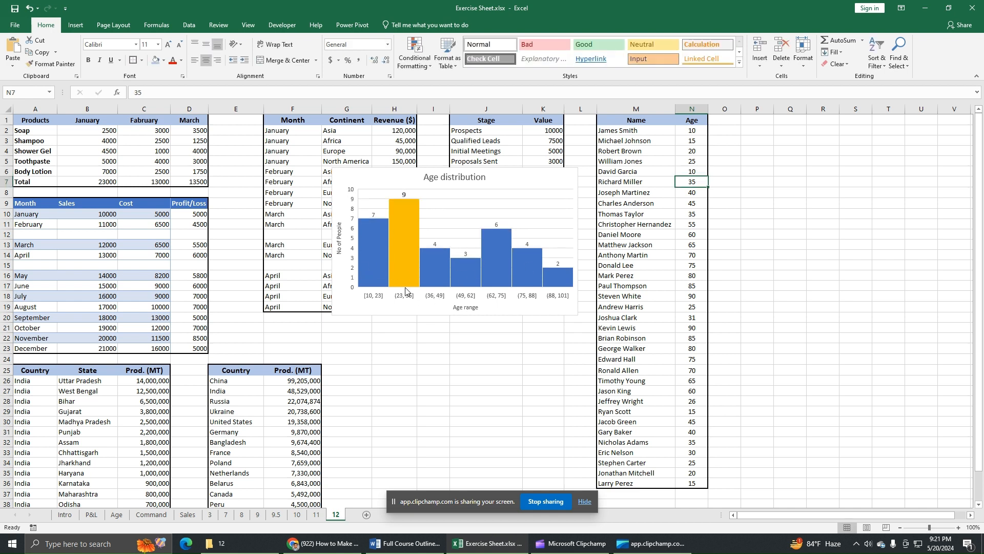
mouse_move(406, 197)
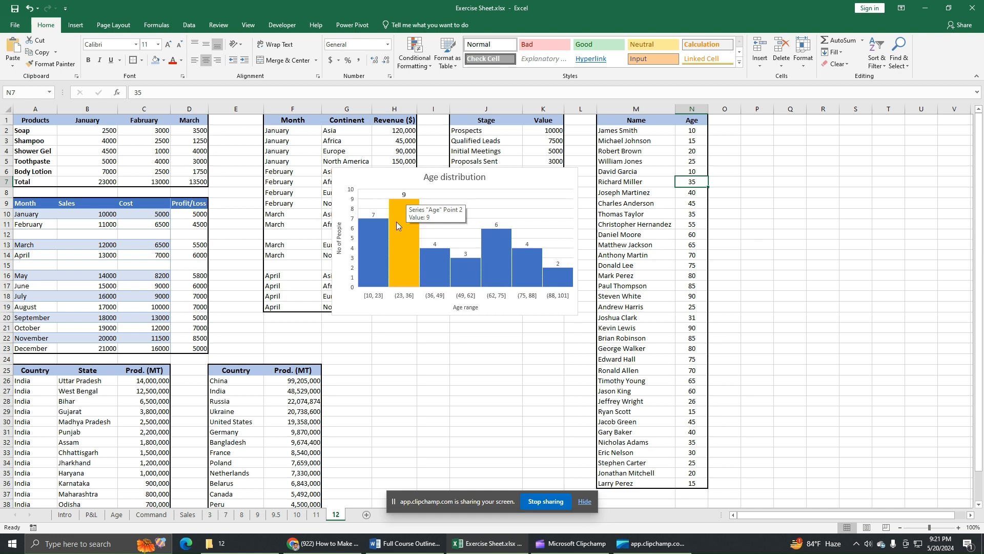